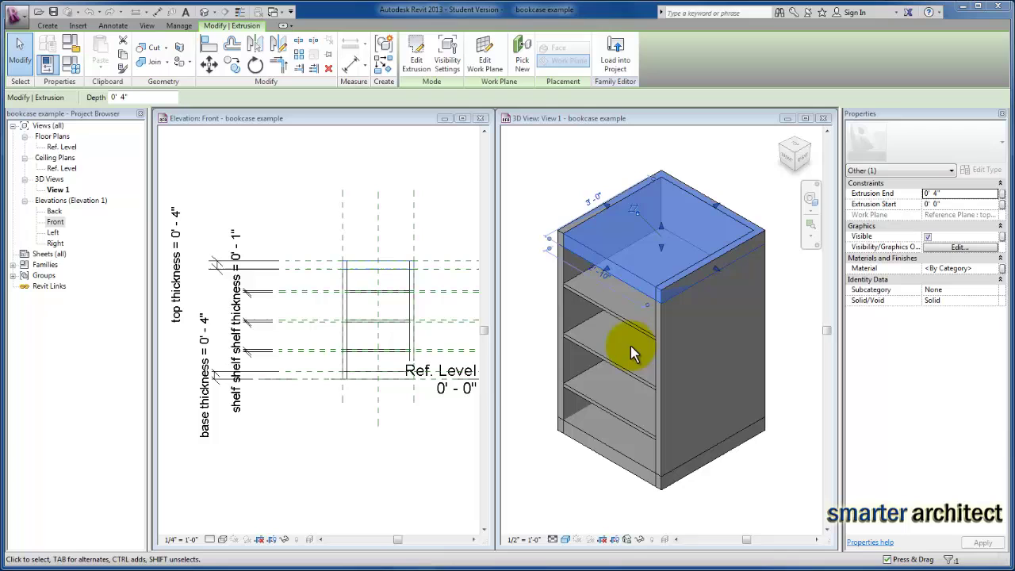
Open the material choices for the bookcase's top extrusion and place the material browser so the model stays partly visible
click(617, 264)
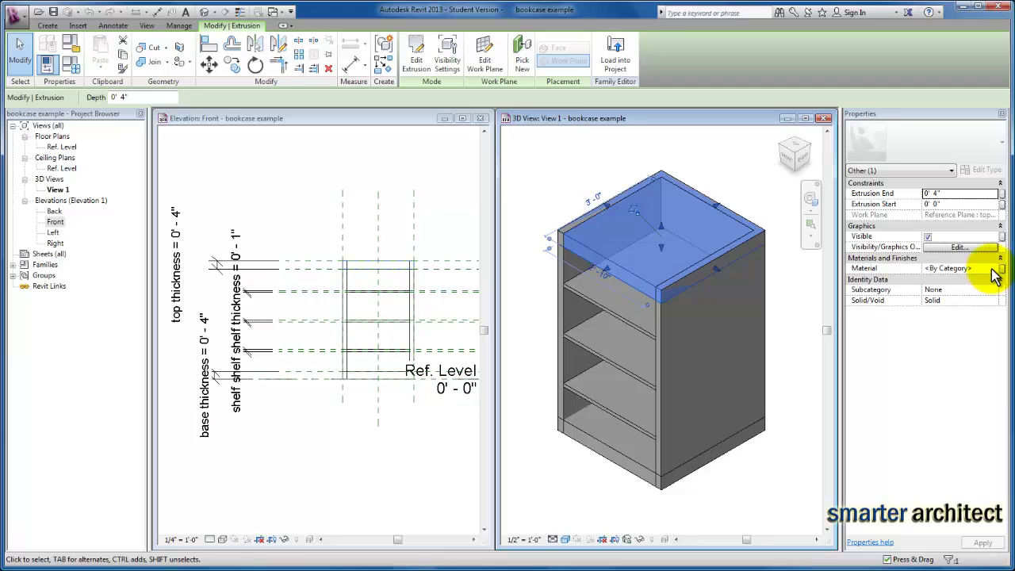
click(991, 271)
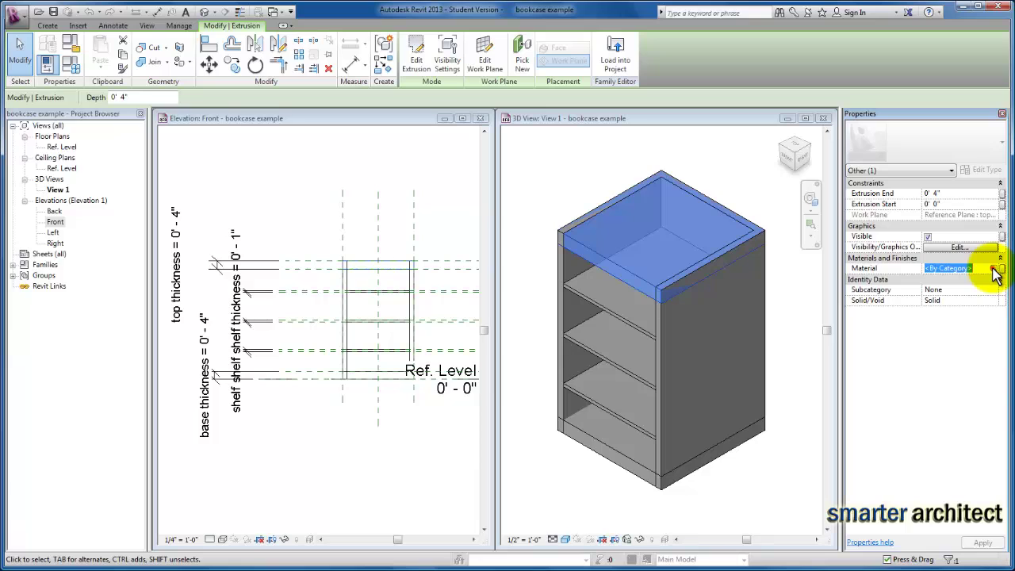
click(993, 268)
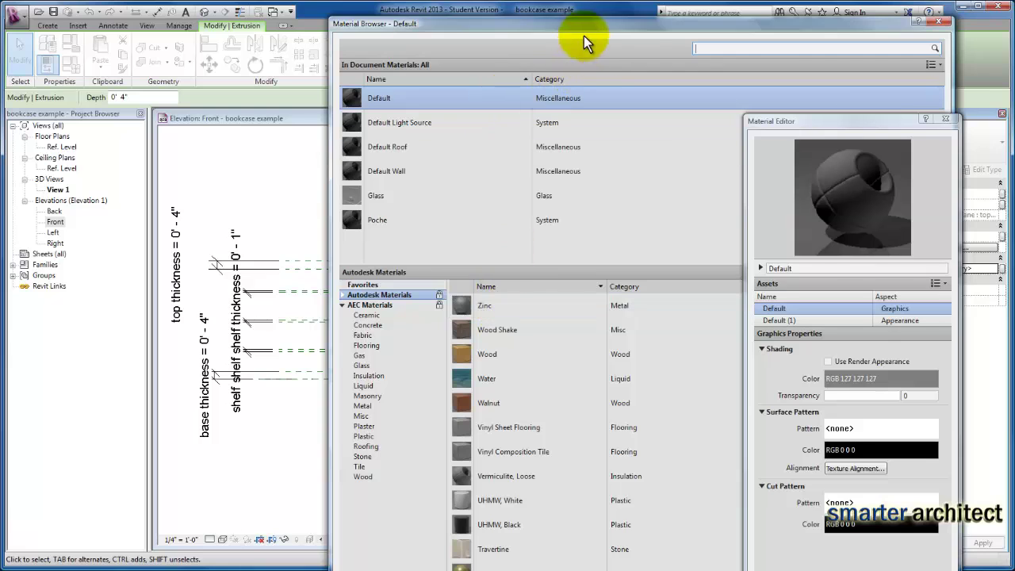
drag(586, 33, 567, 372)
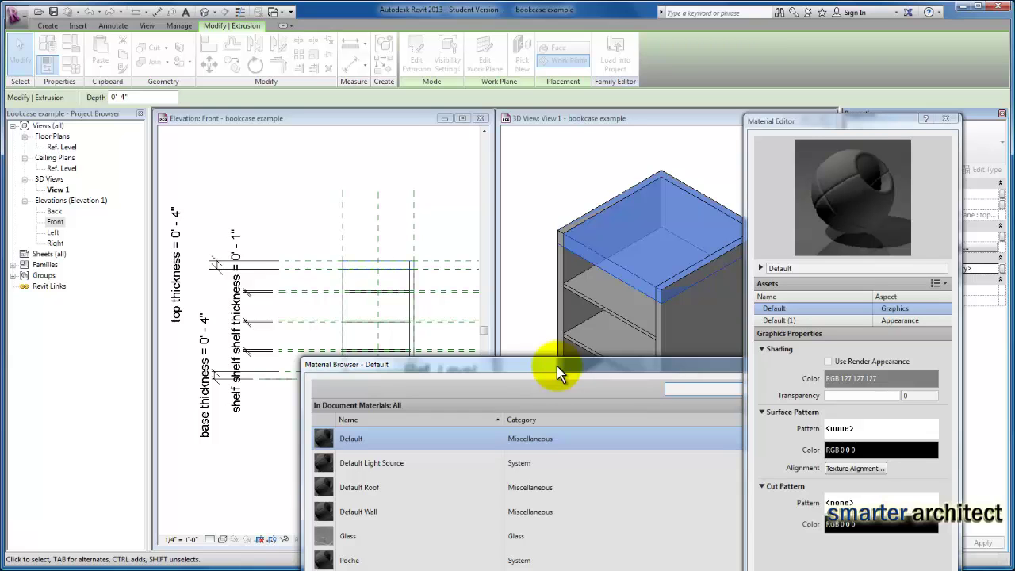
drag(556, 366, 246, 58)
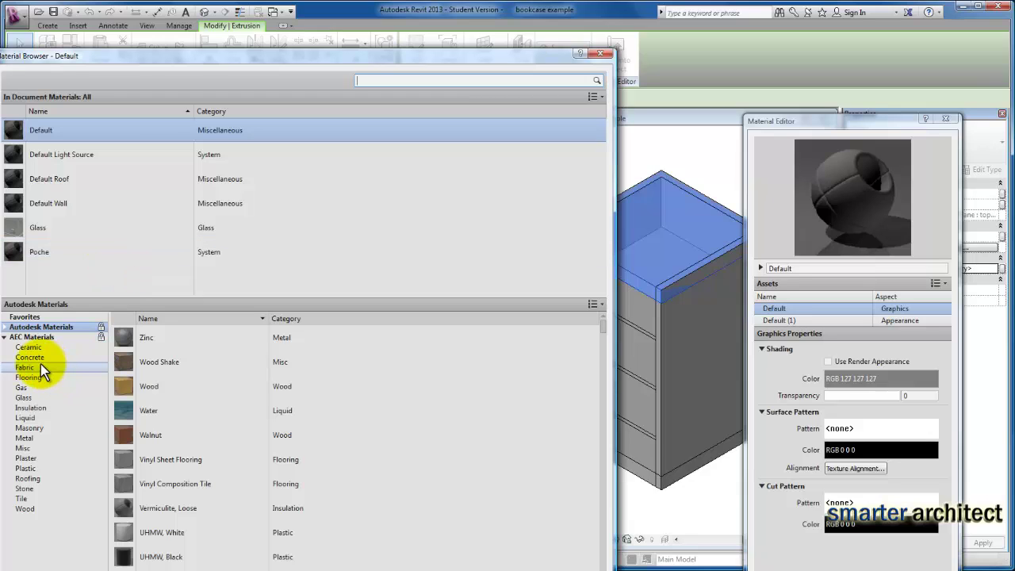
Search the material library for aluminum and add Aluminum, Anodized Red to the document materials
click(34, 337)
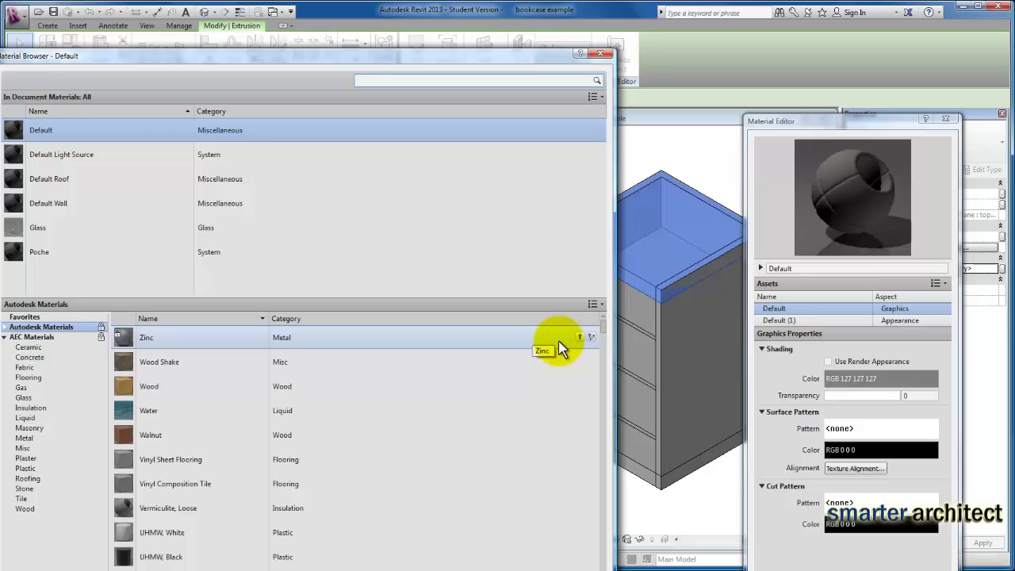
scroll(603, 325, down, 3)
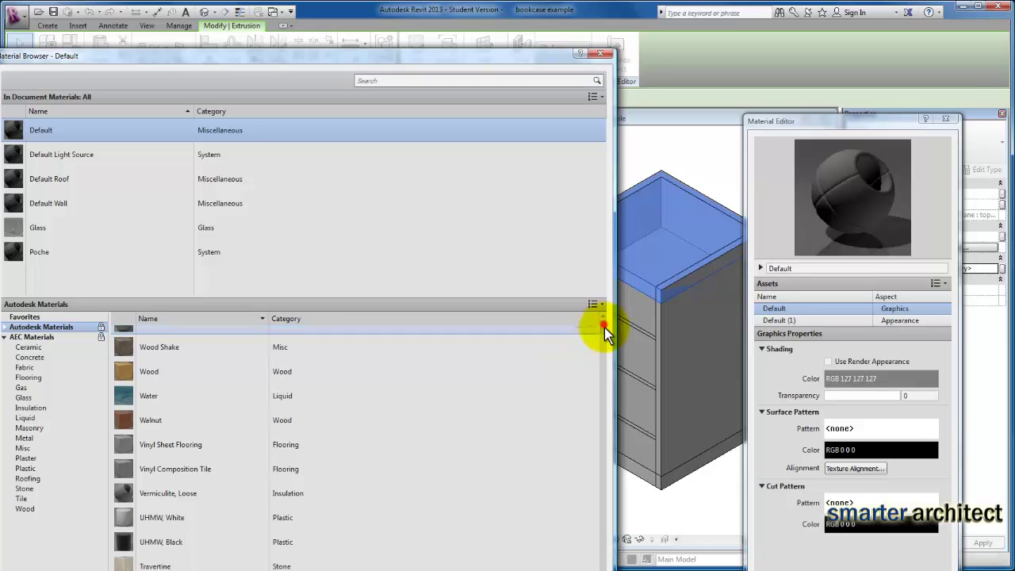
click(449, 80)
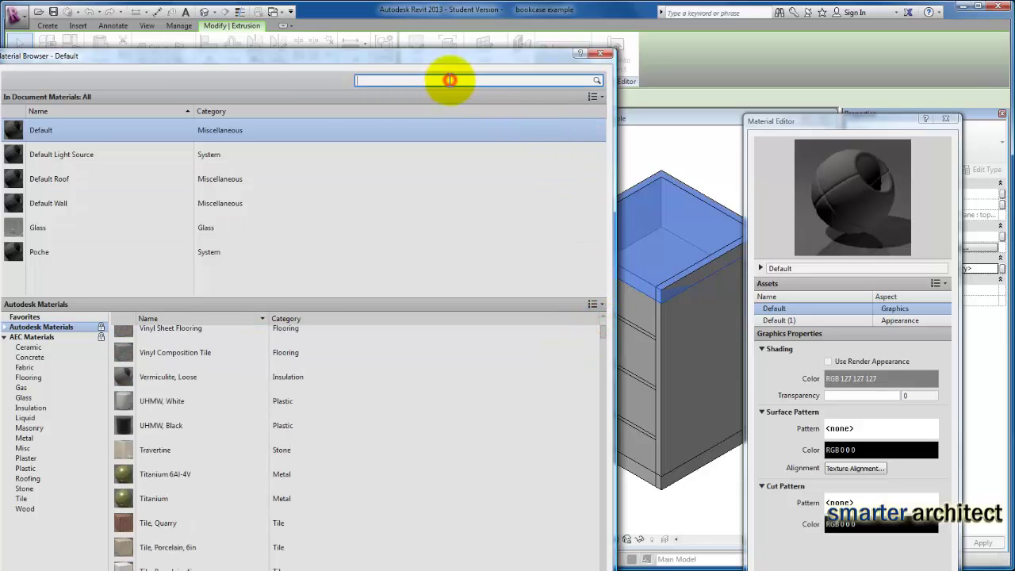
text(aluminu)
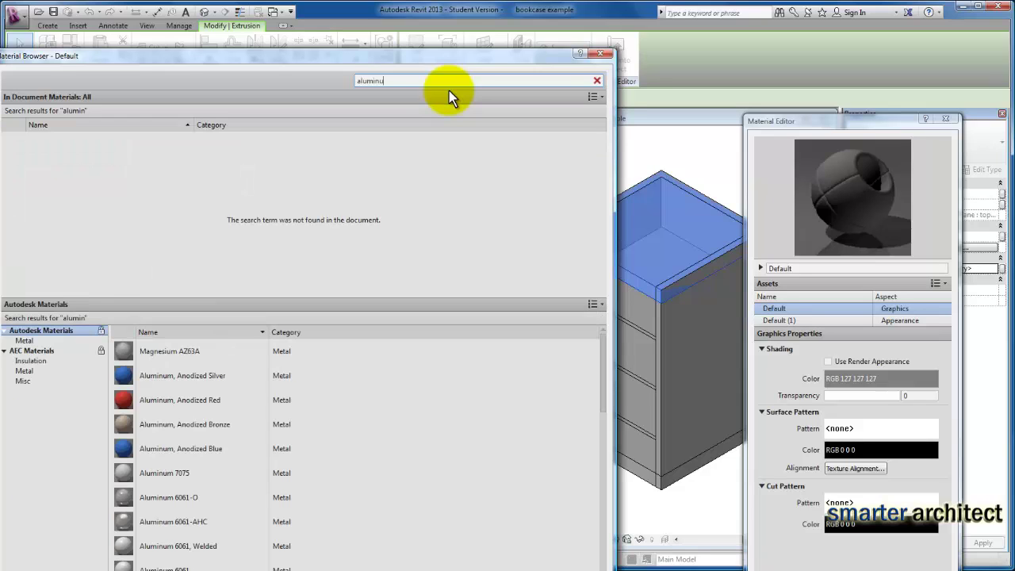
text(m)
key(ctrl+a)
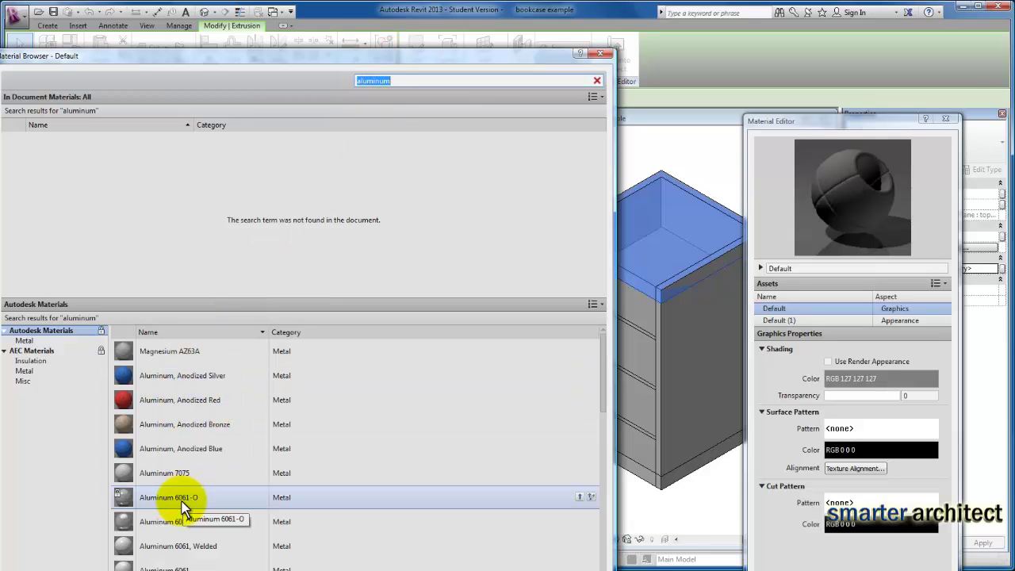
click(136, 400)
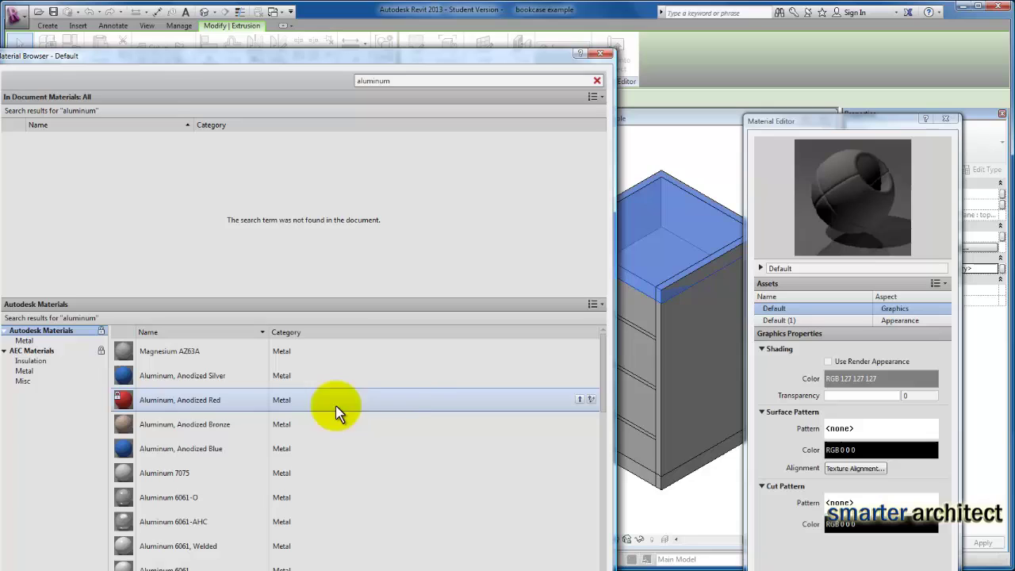
click(579, 400)
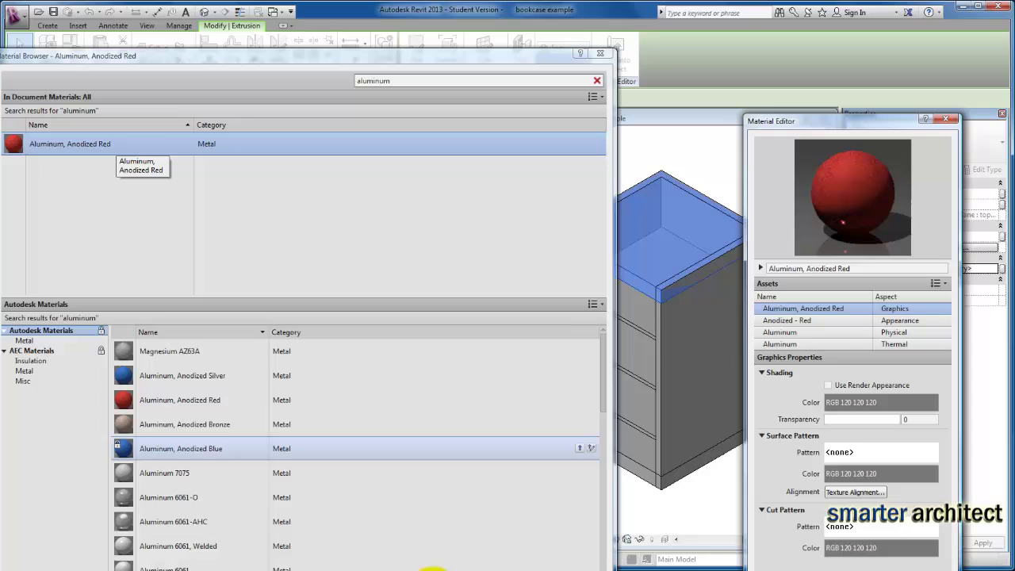
scroll(238, 448, down, 1)
scroll(238, 373, up, 1)
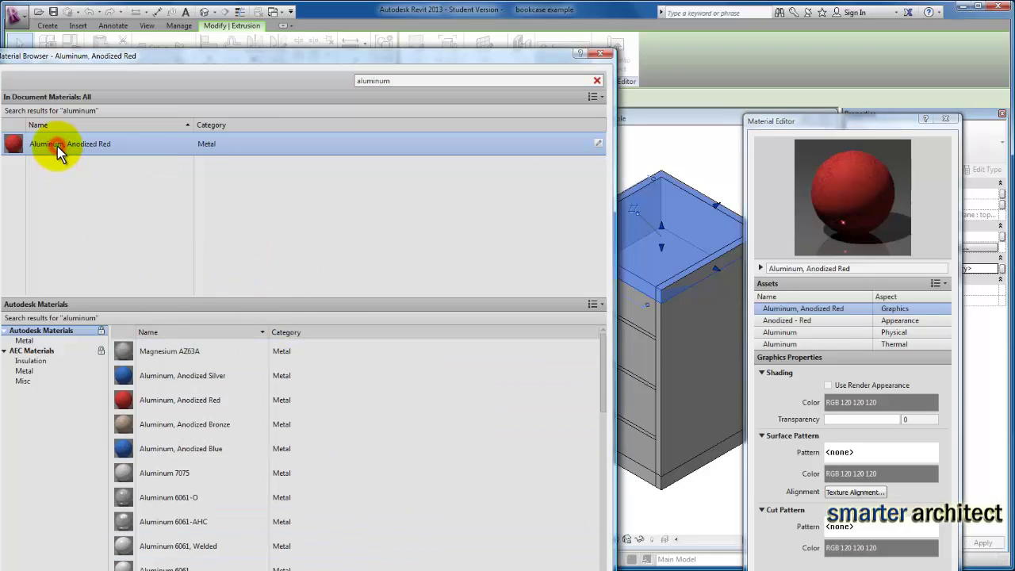
Edit Aluminum, Anodized Red so its shading uses the render appearance
click(598, 145)
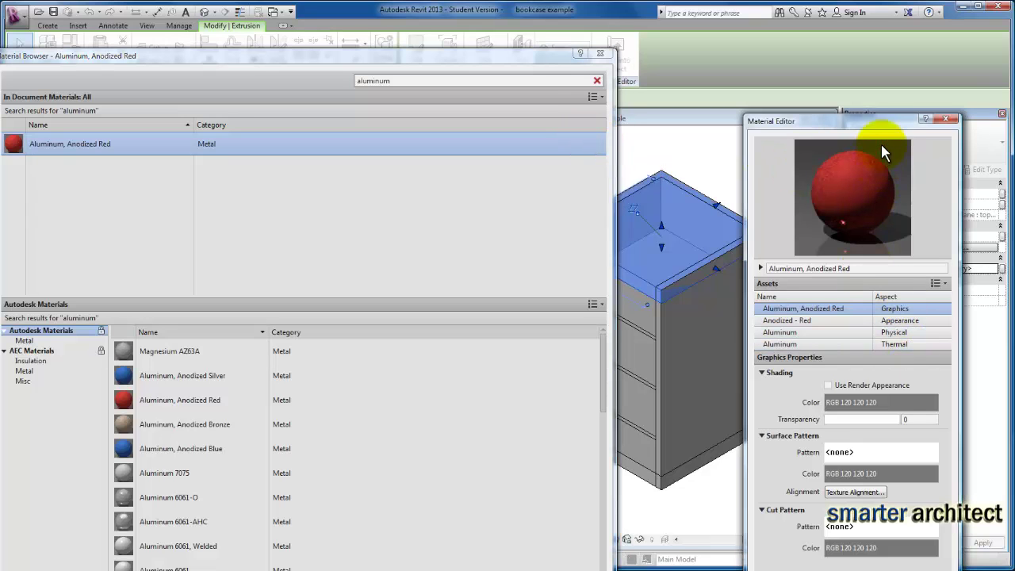
drag(884, 123, 770, 55)
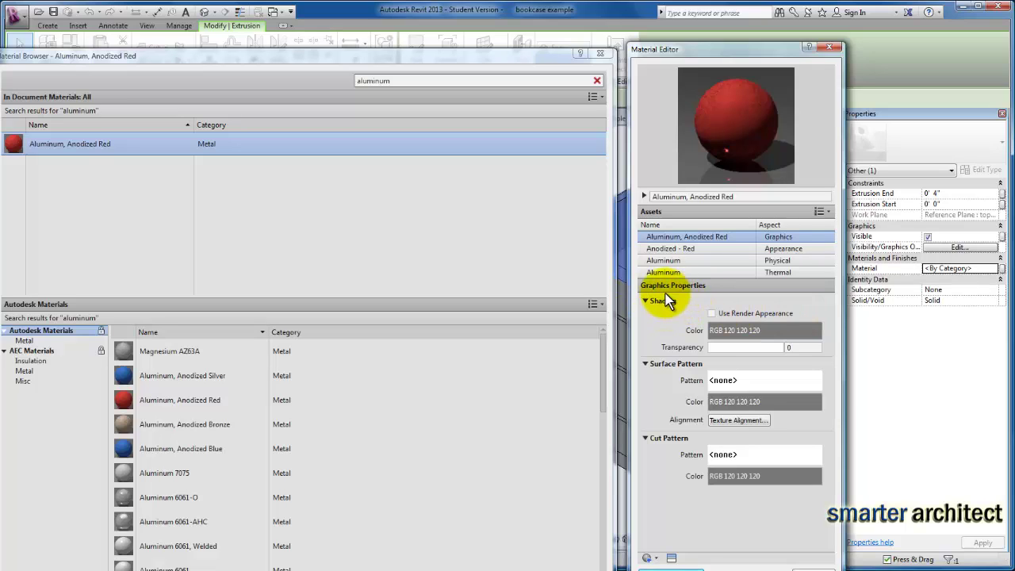
click(712, 313)
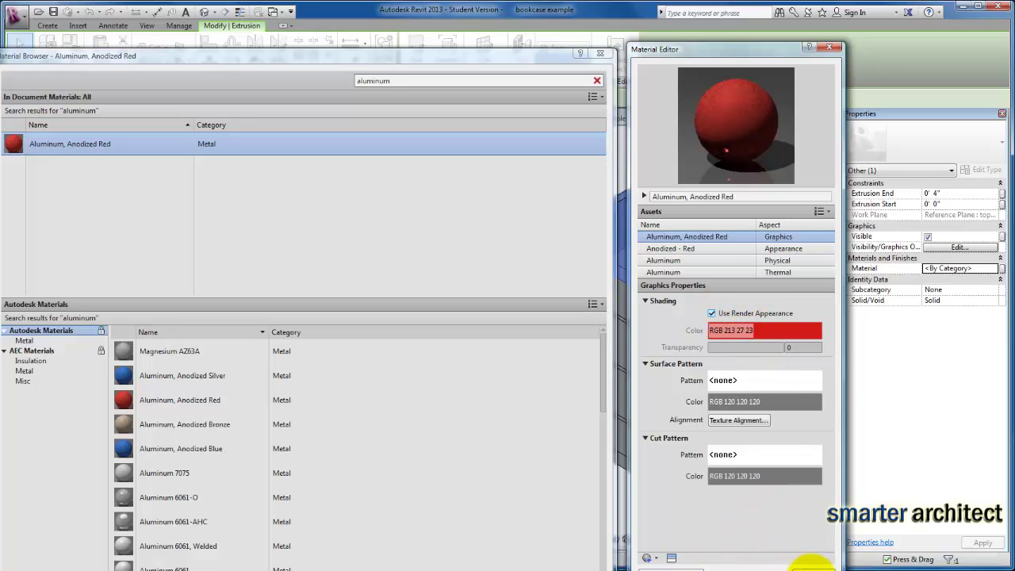
click(813, 566)
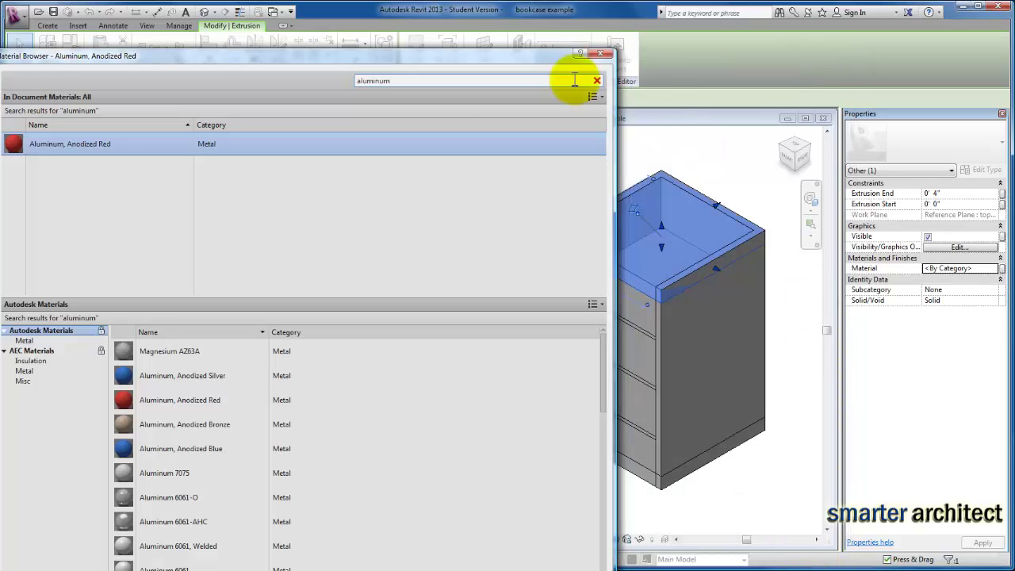
Assign Aluminum, Anodized Red to the bookcase's top extrusion and deselect it
click(421, 216)
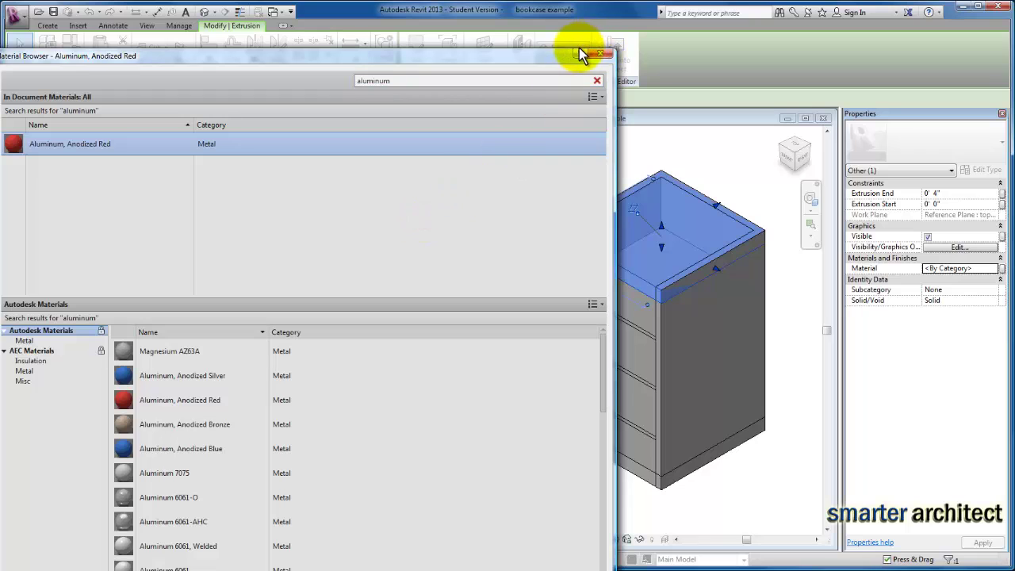
scroll(600, 534, down, 1)
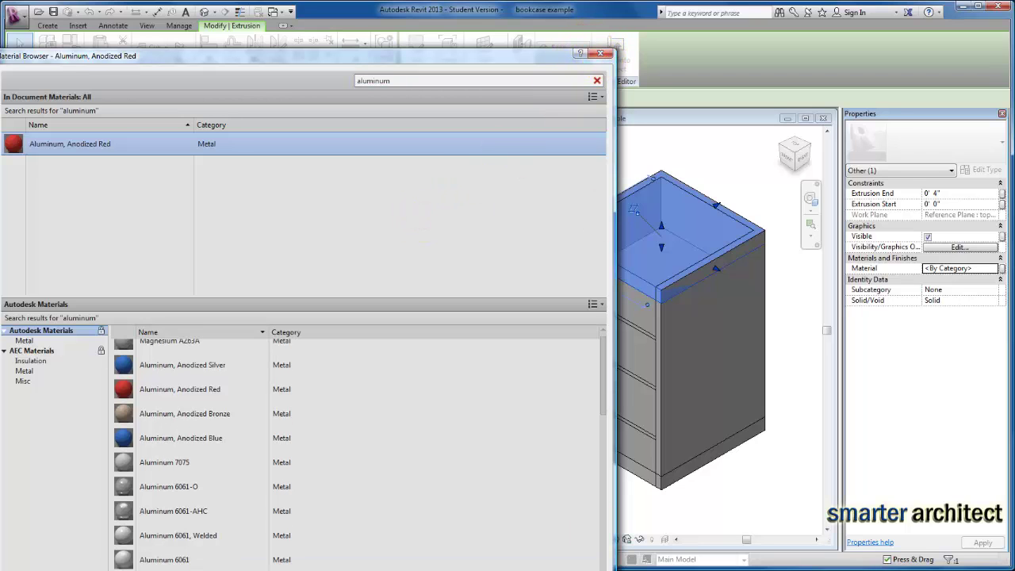
key(Return)
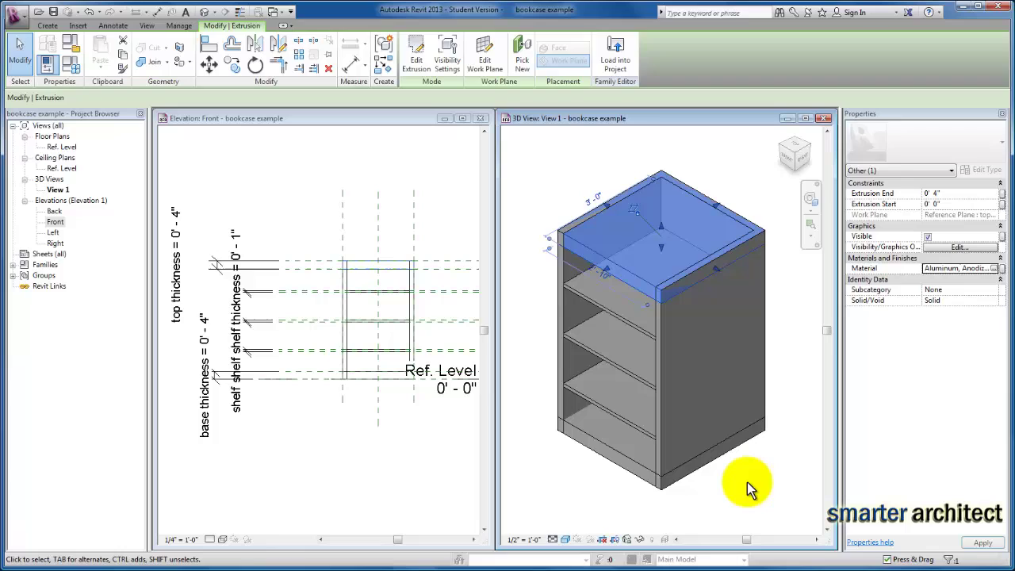
click(746, 481)
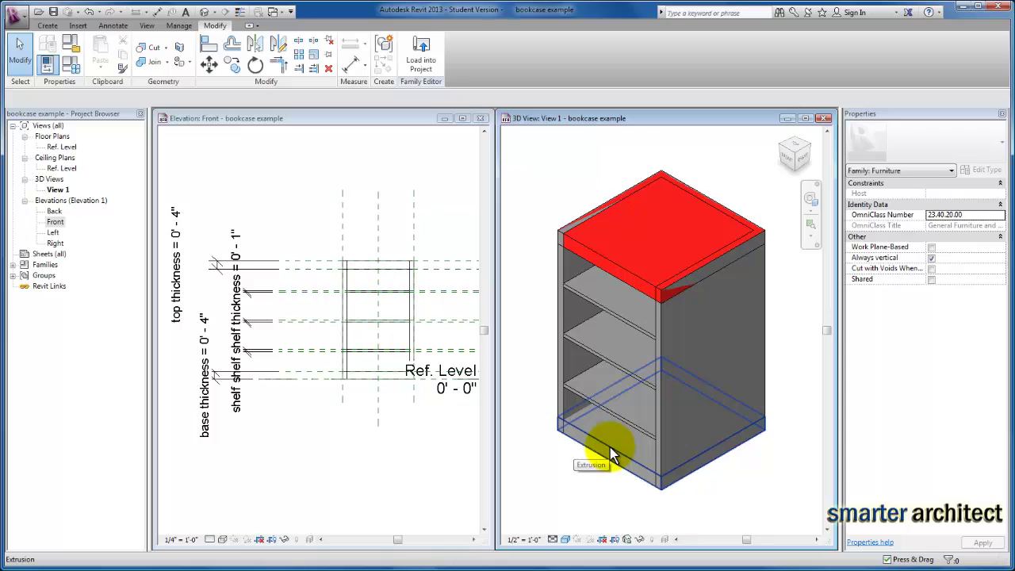
Link the base extrusion's material to a new type family parameter named "base shelf enclosure", grouped under Materials and Finishes
click(606, 445)
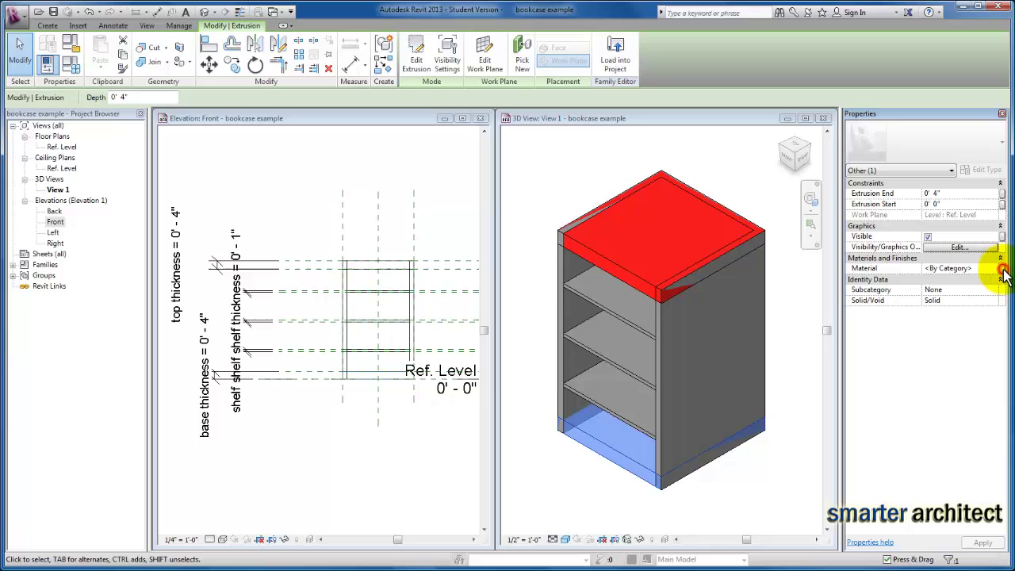
click(1001, 271)
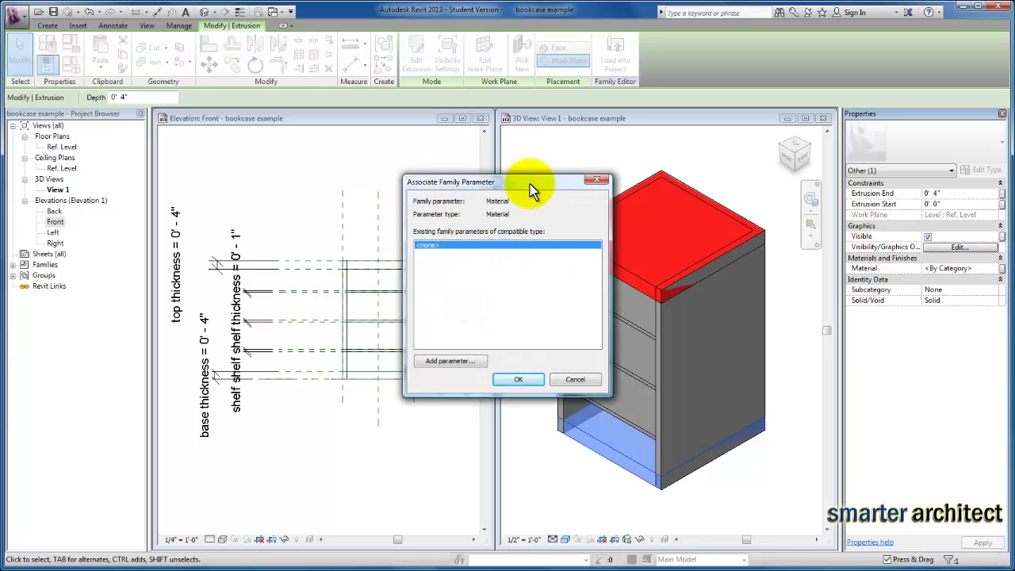
click(456, 362)
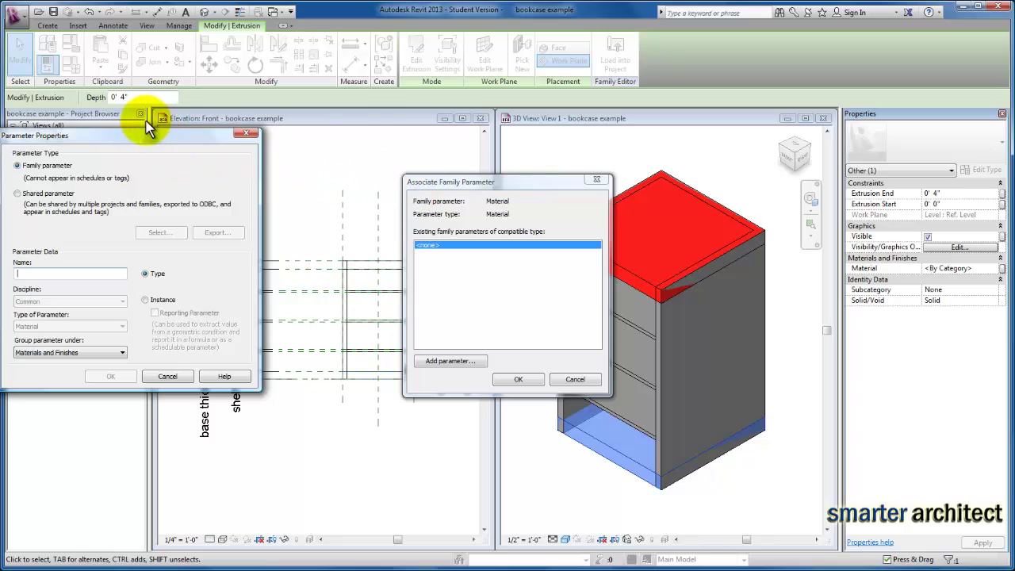
drag(135, 138, 189, 147)
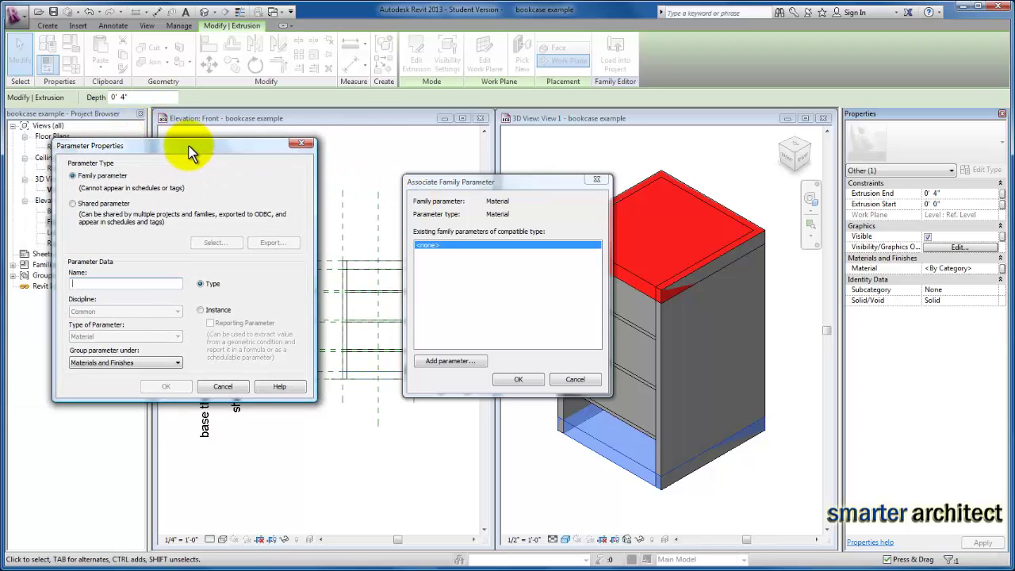
text(base)
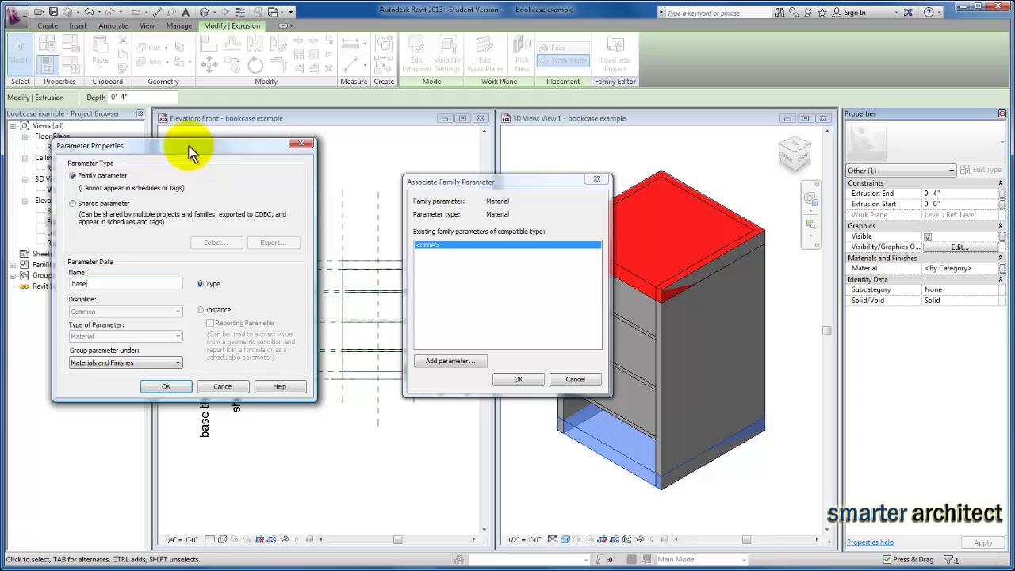
text( shelf enclosure)
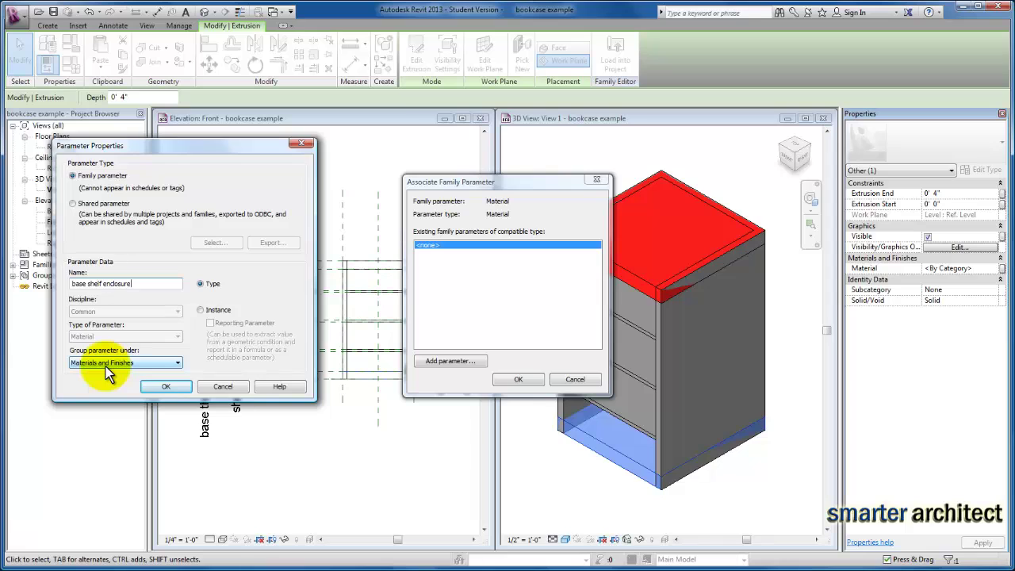
click(165, 386)
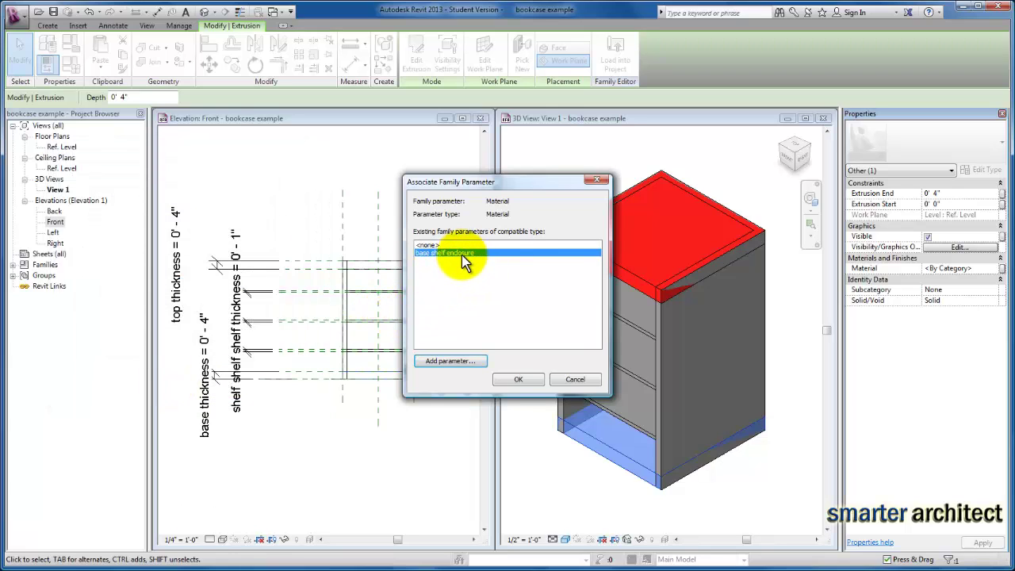
click(516, 381)
click(540, 483)
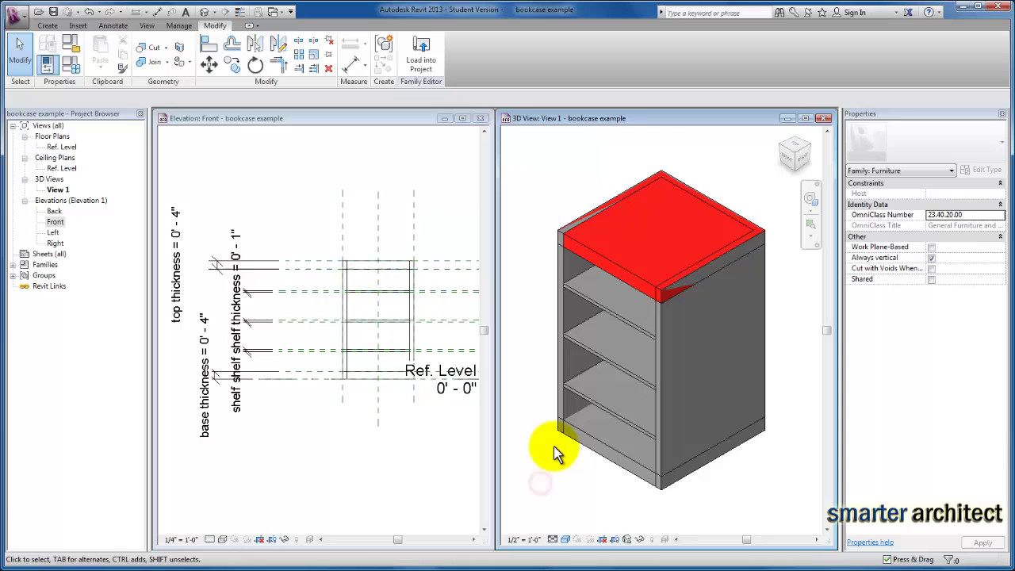
From the family types, look up aluminum materials for the base shelf enclosure parameter and add Aluminum, Anodized Blue to the document
click(73, 67)
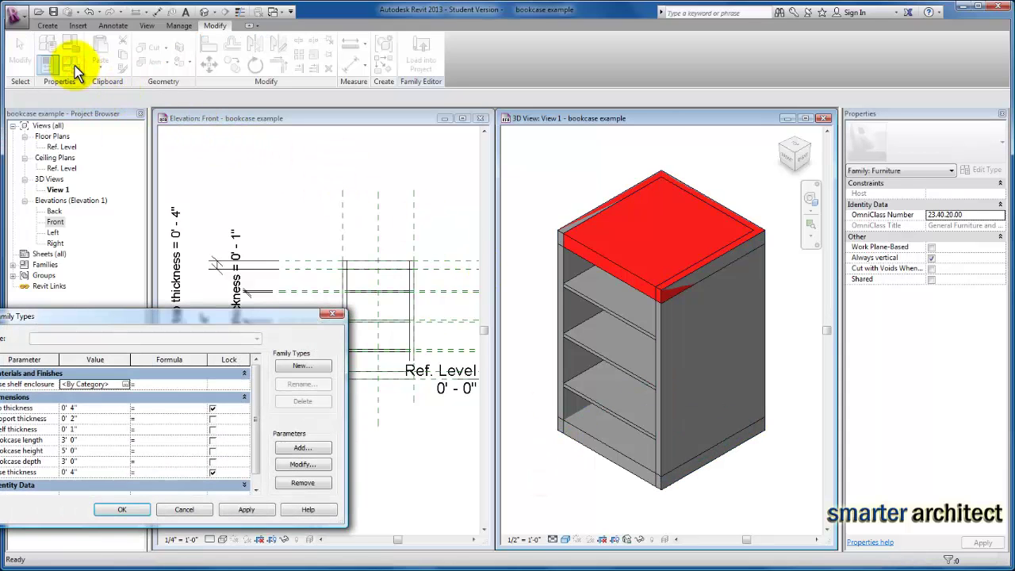
drag(159, 316, 226, 183)
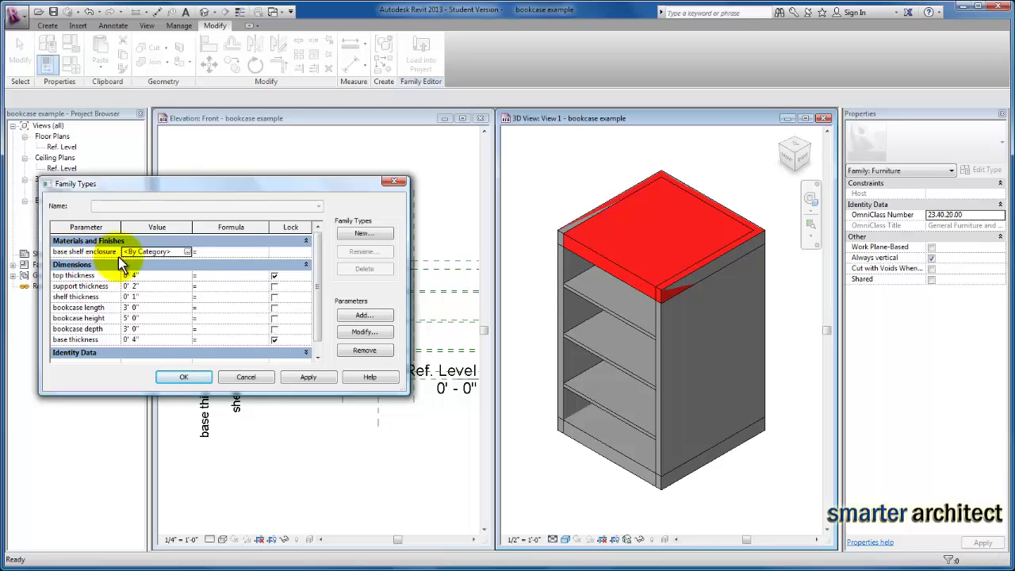
click(188, 252)
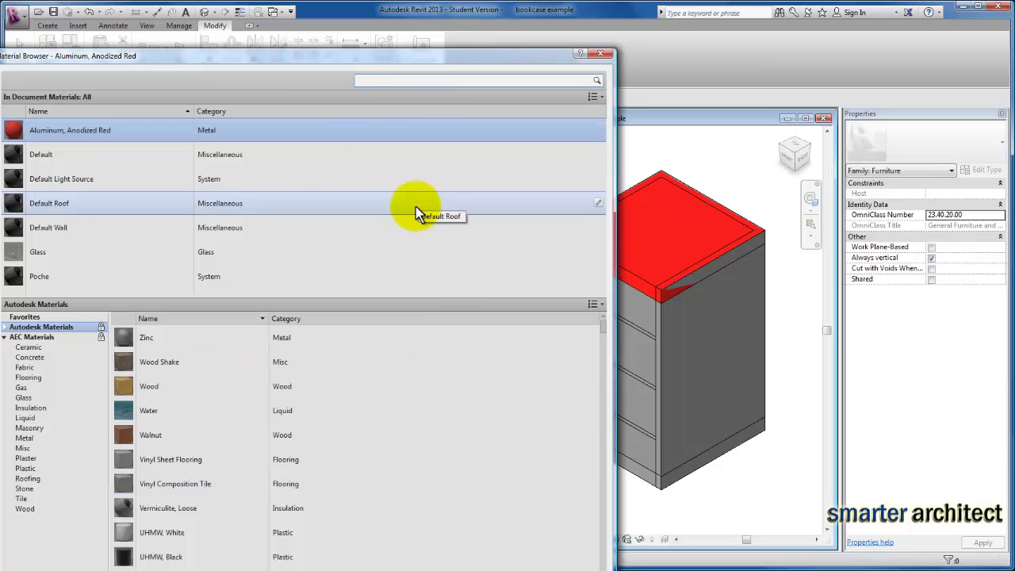
text(aluminum)
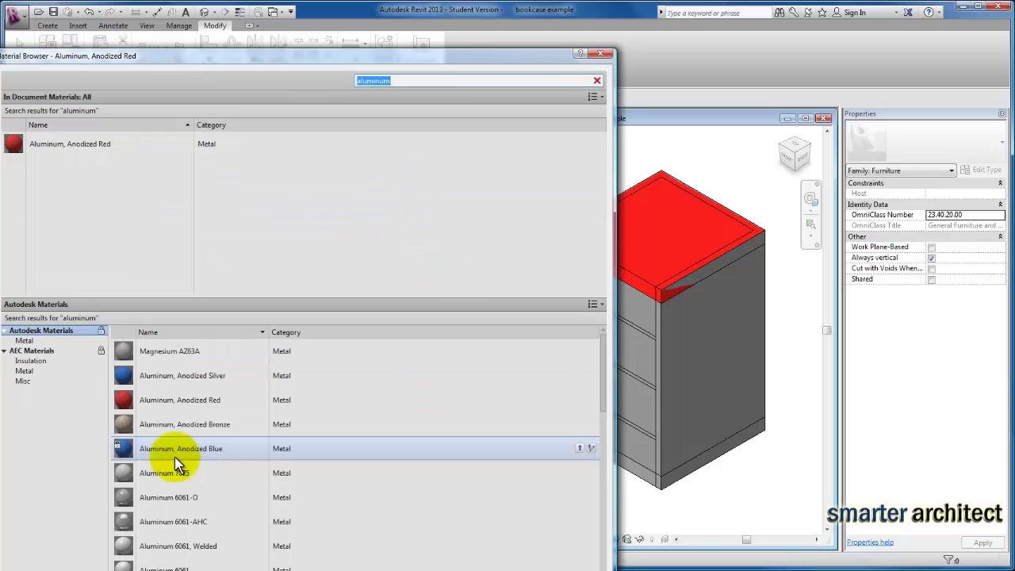
click(150, 452)
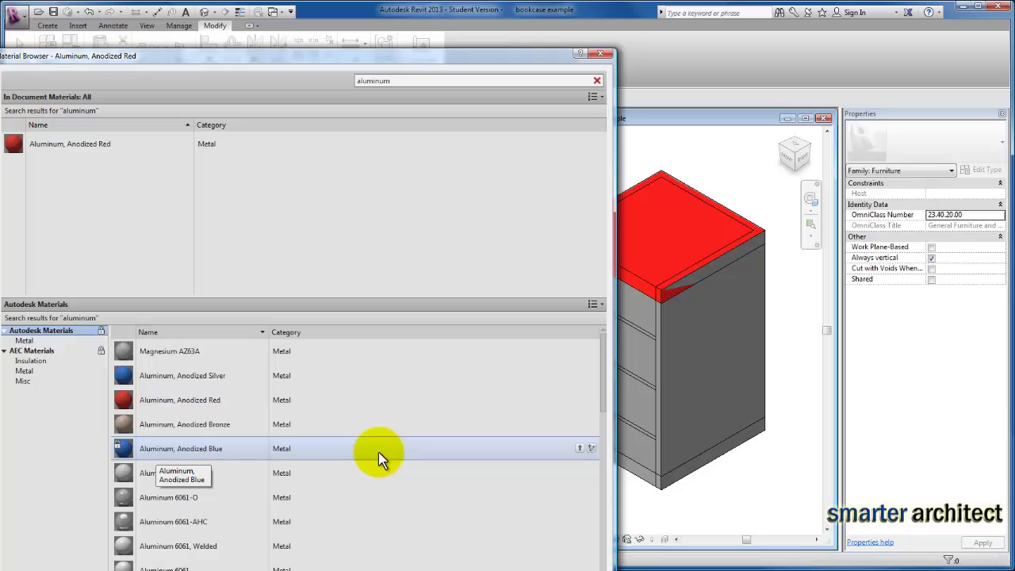
click(579, 448)
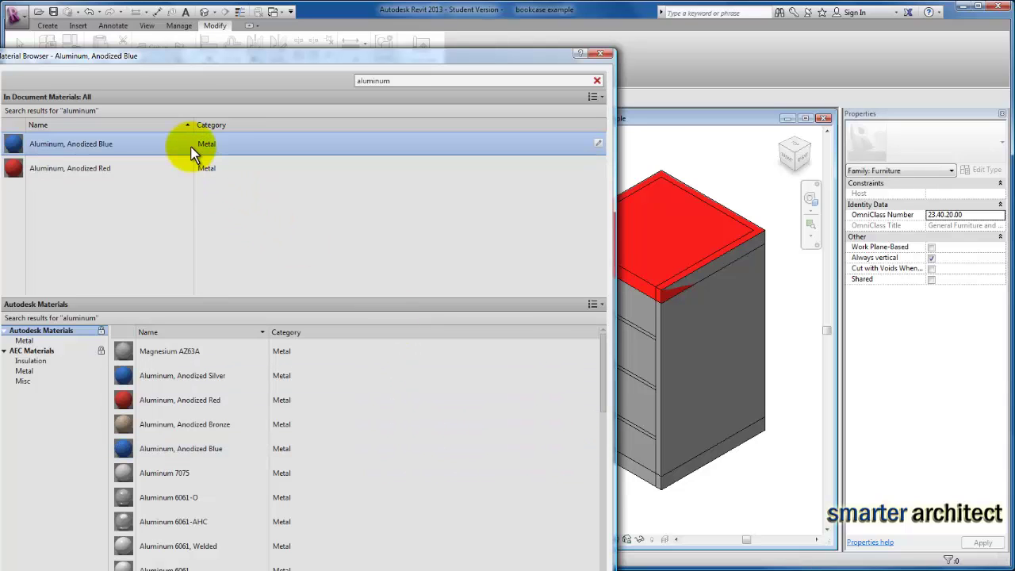
Edit Aluminum, Anodized Blue so its shading uses the render appearance
double_click(167, 145)
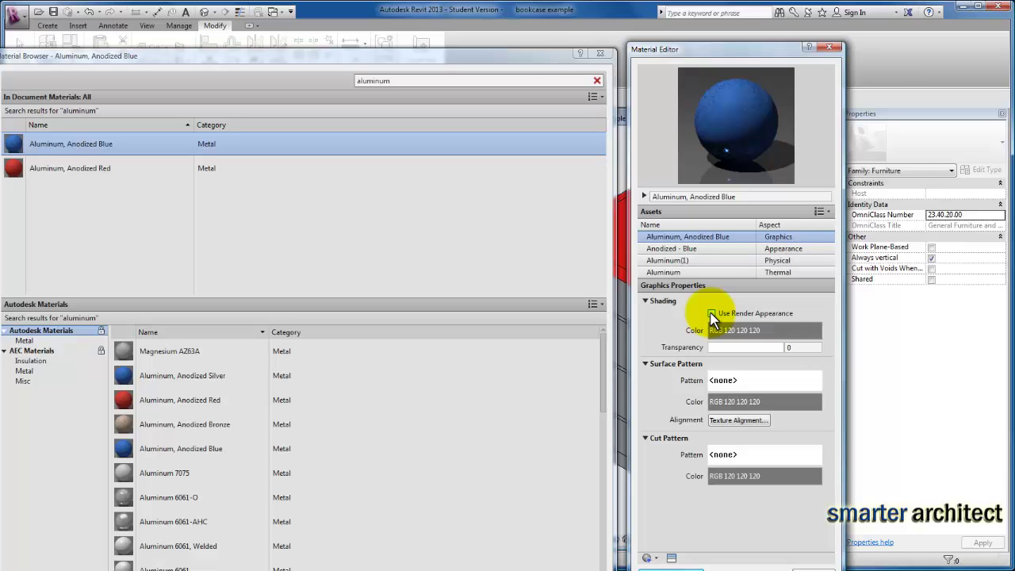
click(711, 314)
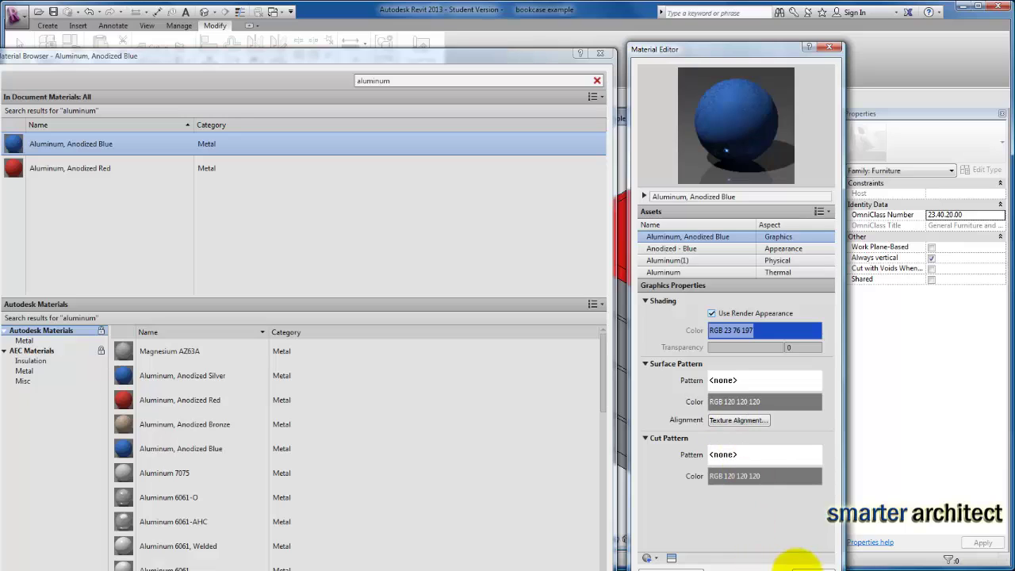
click(799, 566)
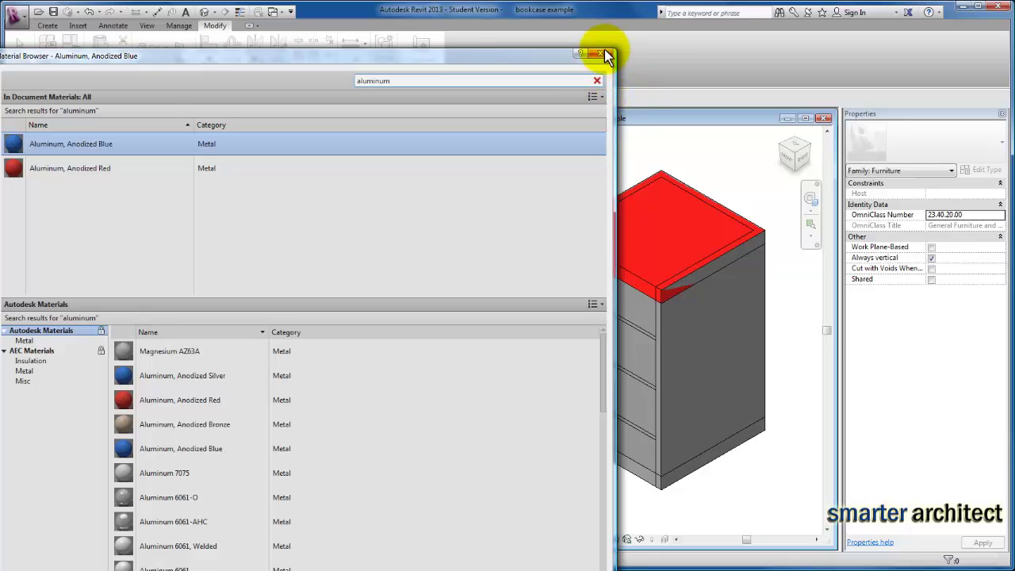
Assign Aluminum, Anodized Blue to the base shelf enclosure parameter and apply the family type change to the model
scroll(582, 394, down, 1)
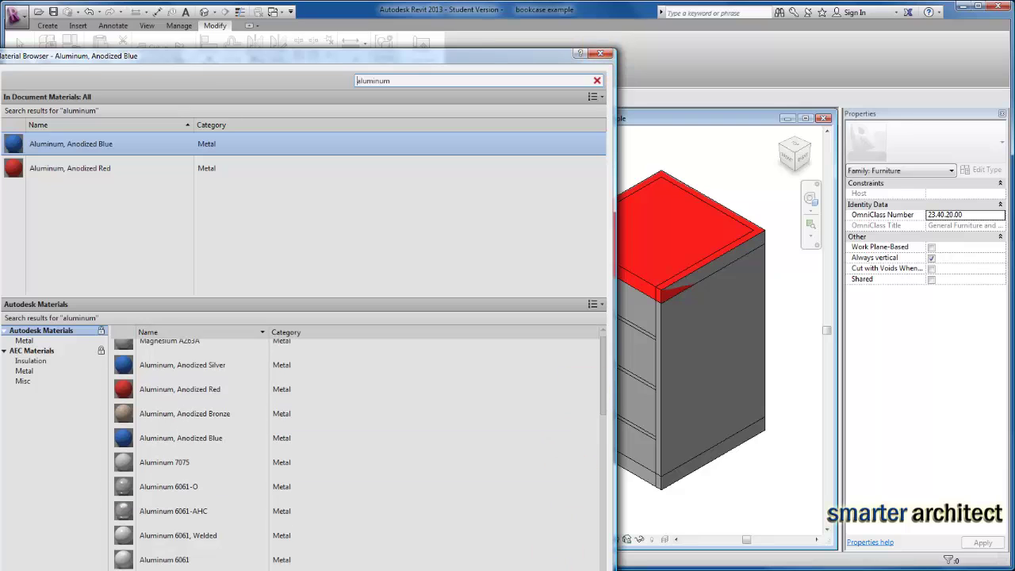
scroll(583, 394, up, 1)
key(Return)
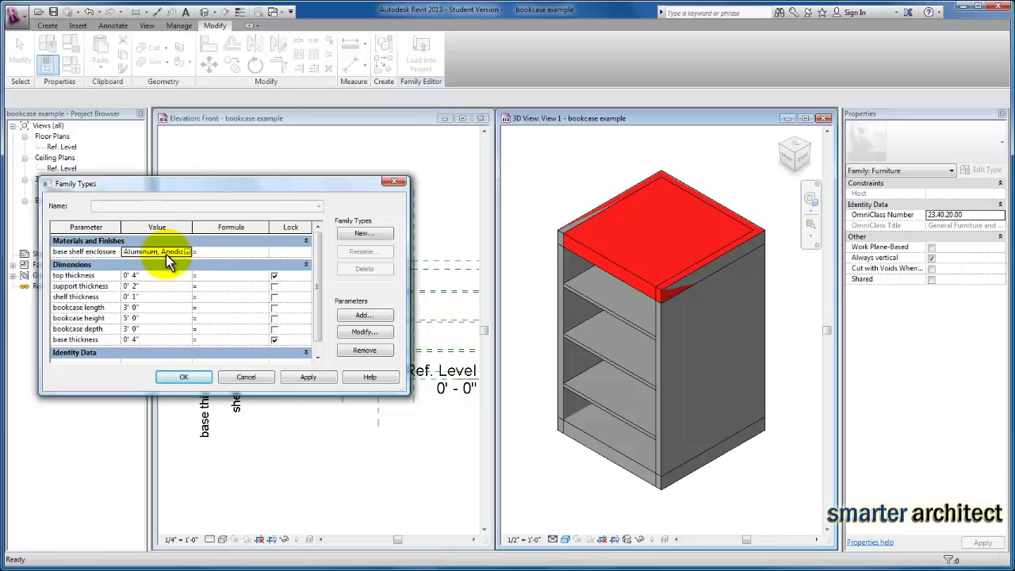
click(311, 377)
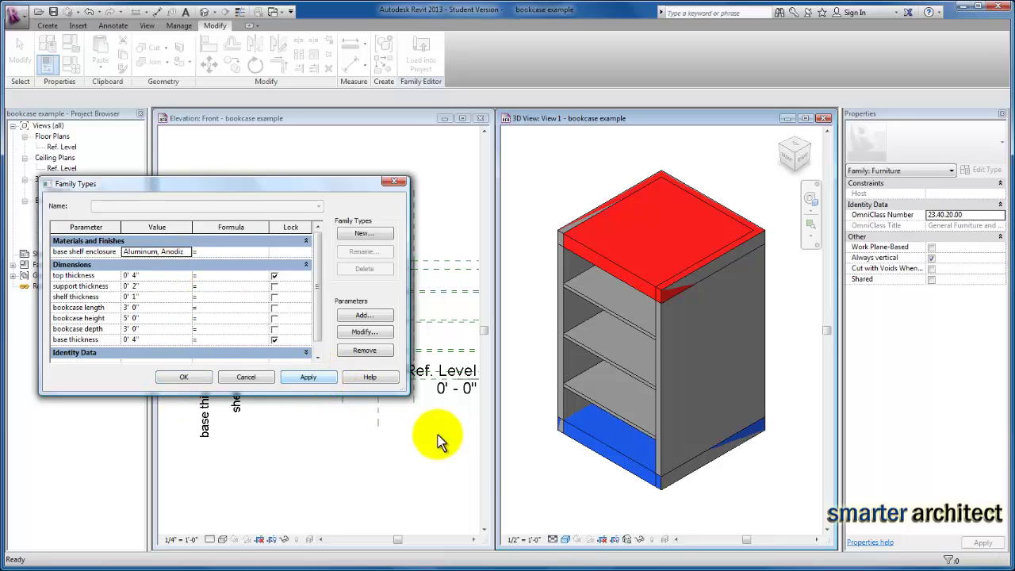